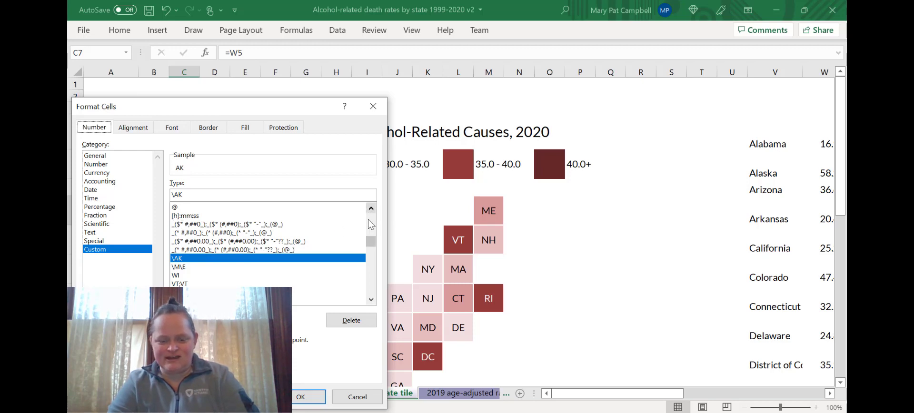
# Set the custom number format of the Alaska tile in C7 to \AK;\AK, using the existing codes as a reference
pyautogui.moveTo(372, 241); pyautogui.dragTo(371, 231)
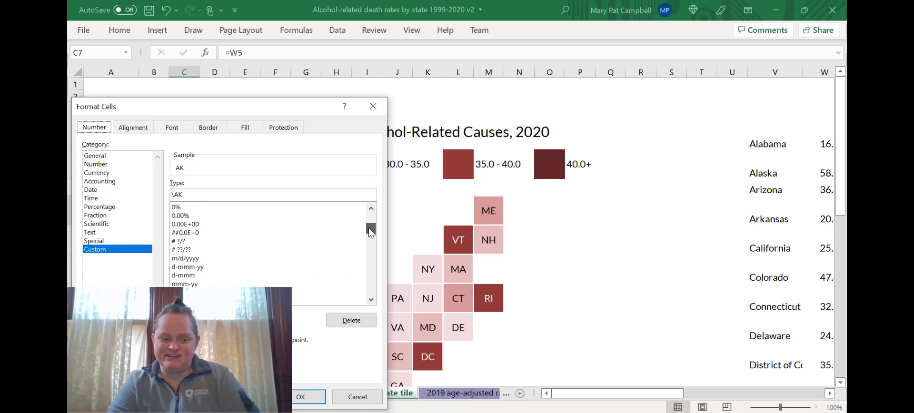
pyautogui.moveTo(371, 231); pyautogui.dragTo(372, 234)
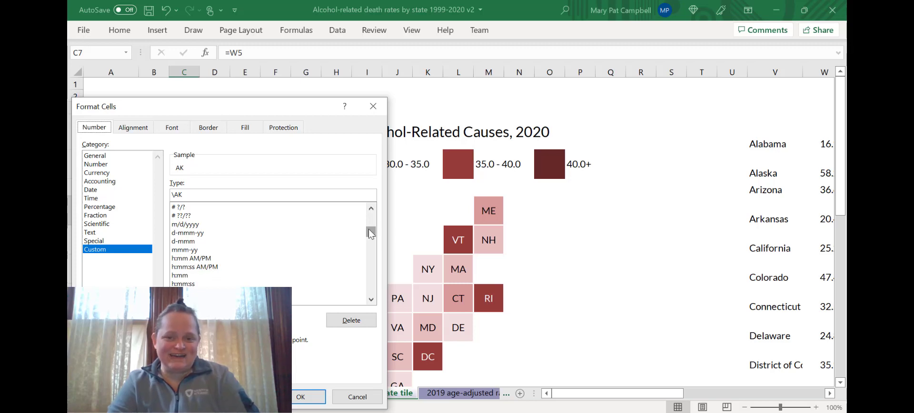
pyautogui.moveTo(369, 229); pyautogui.dragTo(370, 240)
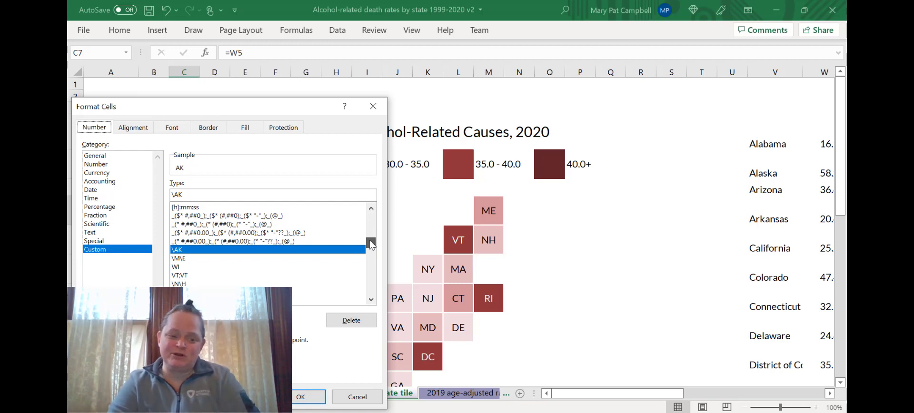
pyautogui.moveTo(369, 240); pyautogui.dragTo(370, 241)
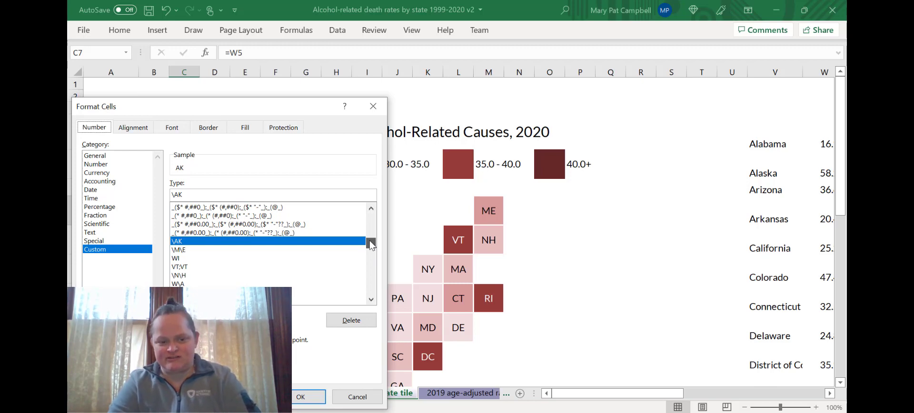
pyautogui.click(186, 268)
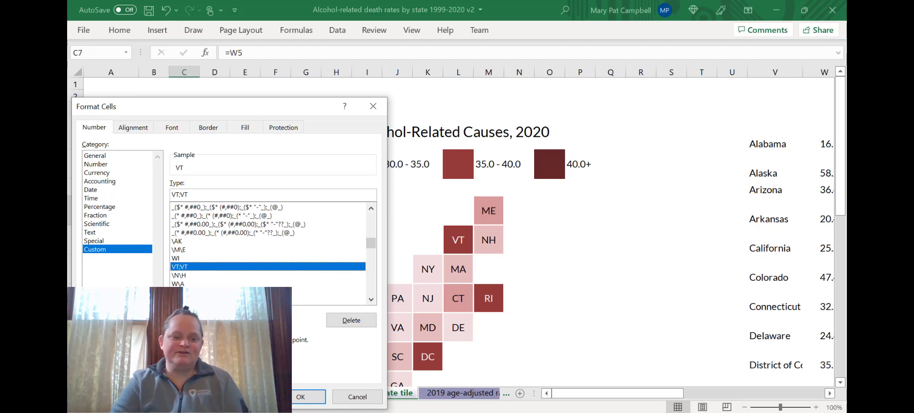
pyautogui.click(181, 242)
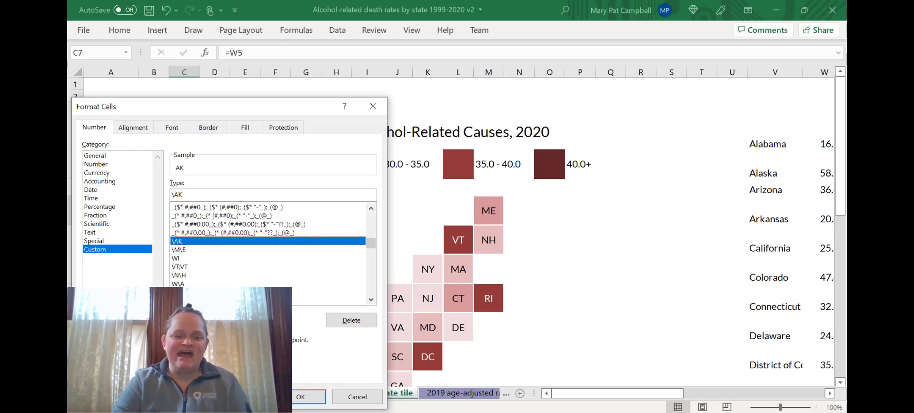
pyautogui.click(210, 195)
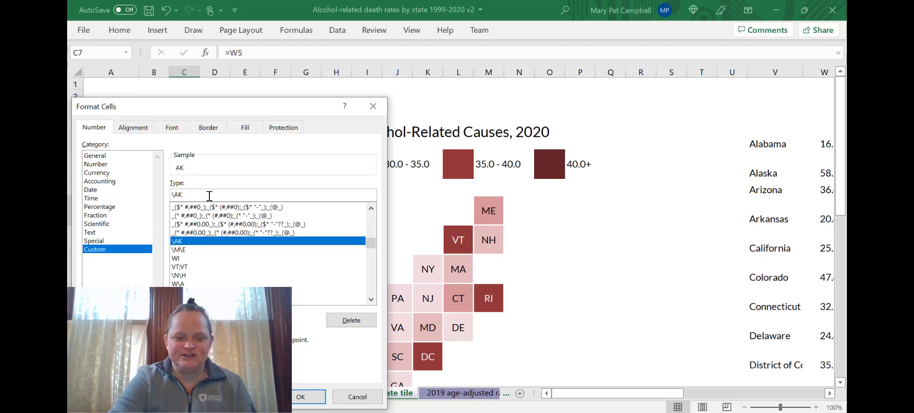
pyautogui.write(';\\')
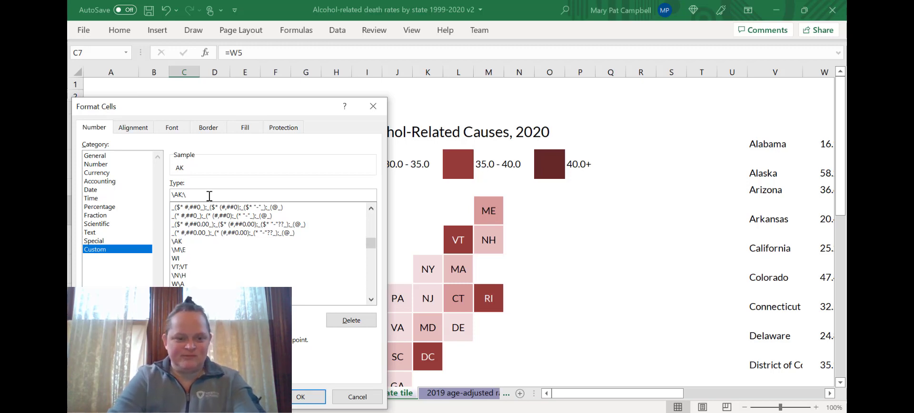
pyautogui.write('AK')
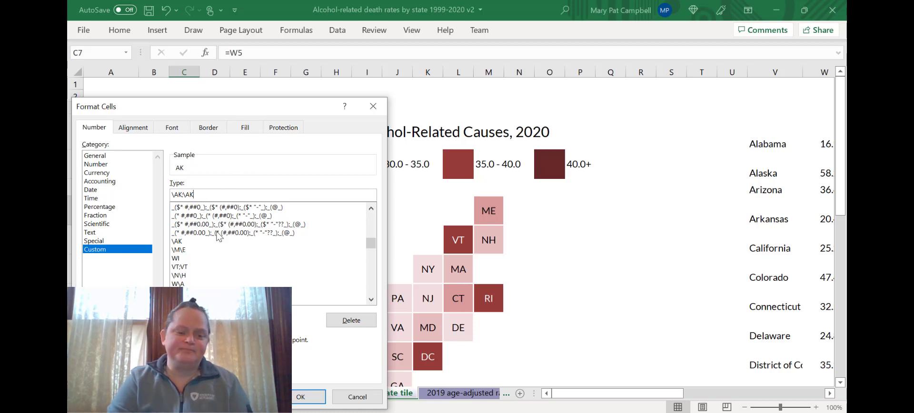
pyautogui.click(295, 396)
# On the 2019 to 2020 percentage change sheet, examine the Vermont tile's custom number format and the list of state codes without changing anything
pyautogui.click(296, 396)
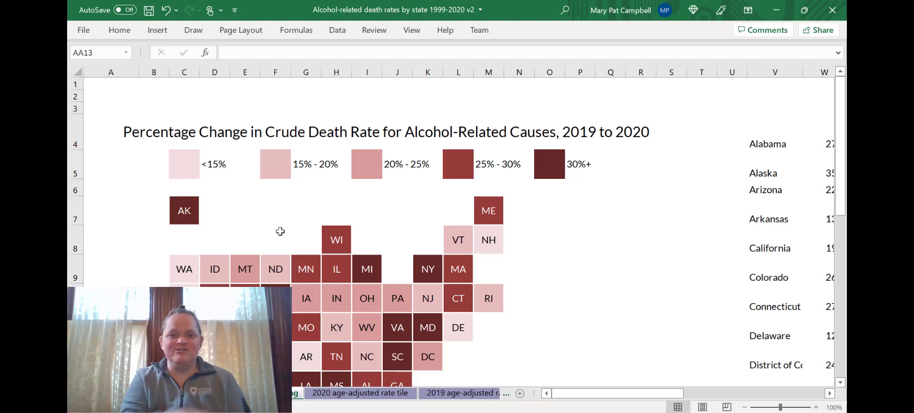
pyautogui.click(468, 239)
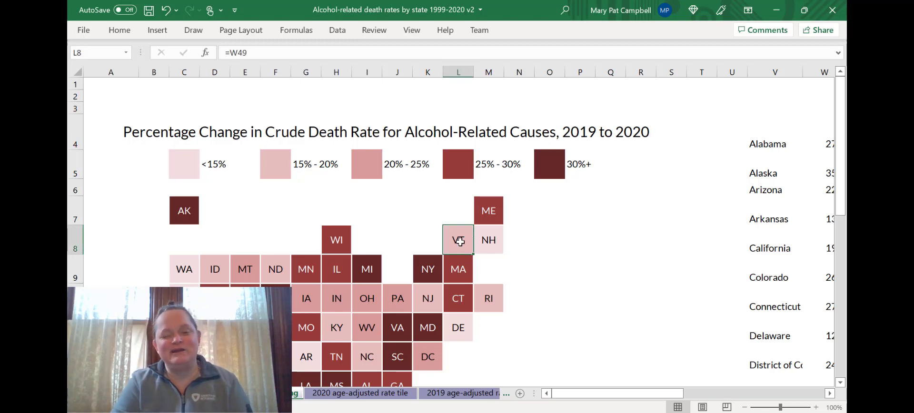
pyautogui.rightClick(460, 242)
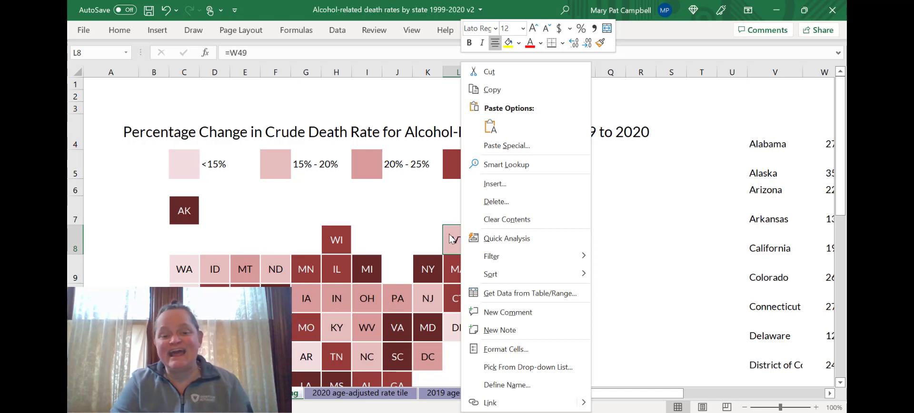
pyautogui.click(498, 348)
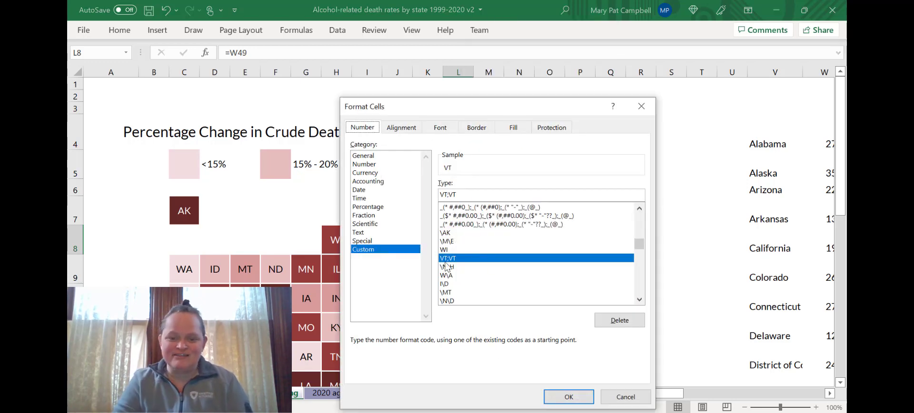
pyautogui.click(640, 289)
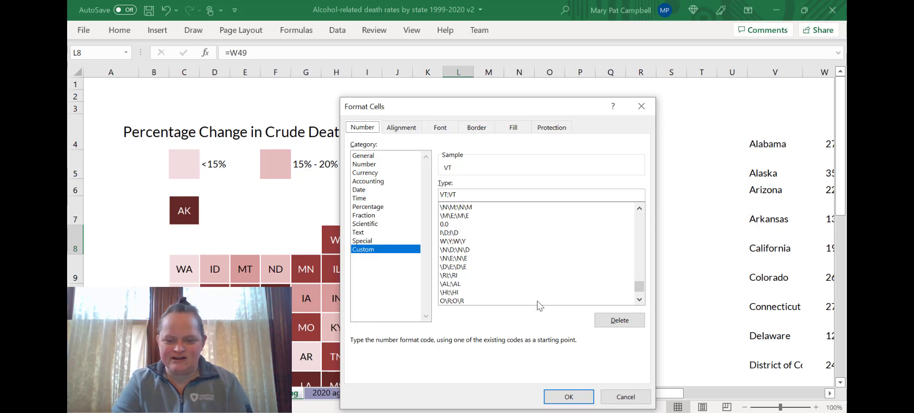
pyautogui.moveTo(640, 288); pyautogui.dragTo(641, 293)
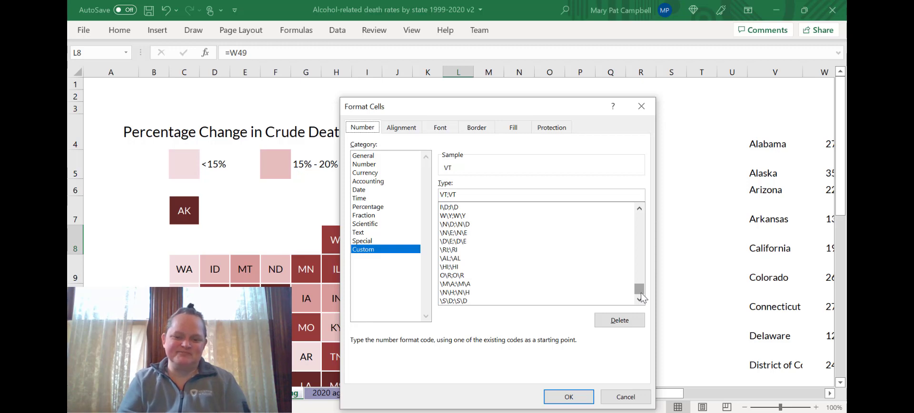
pyautogui.click(626, 397)
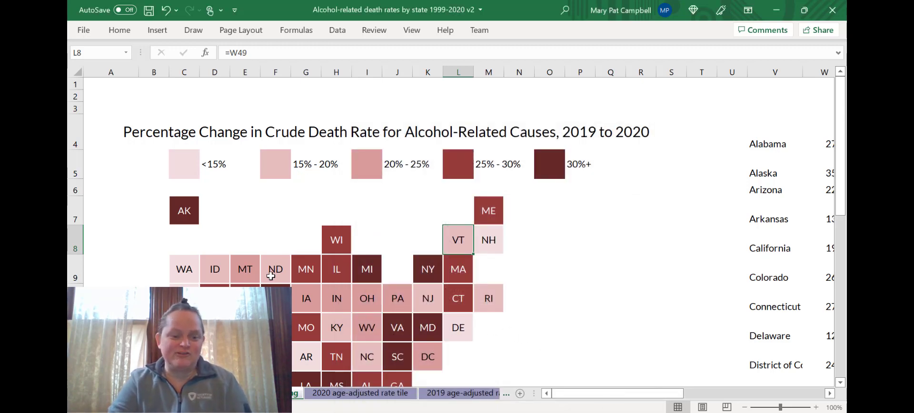
# Inspect the linked-cell formulas of the row 9 tiles from WA through ID, MT, ND, MN and IL to MI
pyautogui.click(185, 270)
pyautogui.click(215, 270)
pyautogui.click(245, 269)
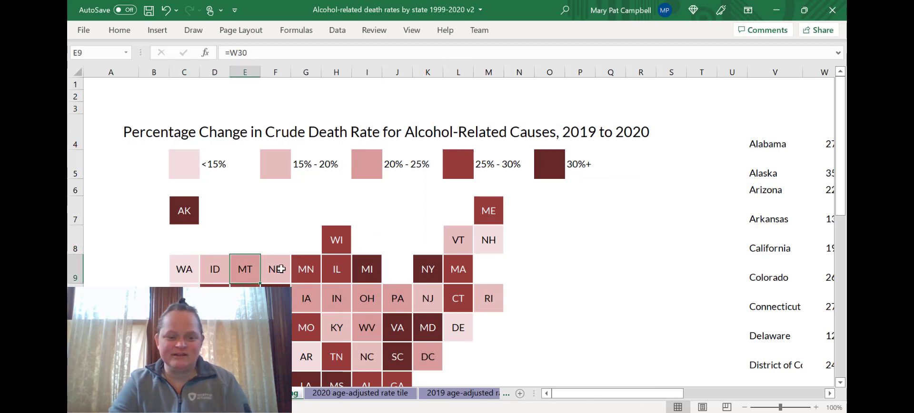
pyautogui.click(276, 269)
pyautogui.click(307, 266)
pyautogui.click(338, 264)
pyautogui.click(362, 268)
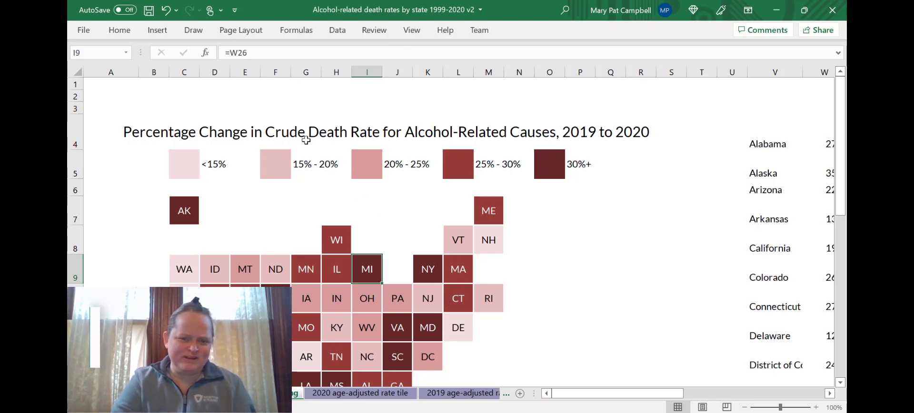
# Open the Conditional Formatting Rules Manager on the 2020 age-adjusted rate tile sheet, enlarging and repositioning it to read all the rules
pyautogui.moveTo(658, 393); pyautogui.dragTo(622, 411)
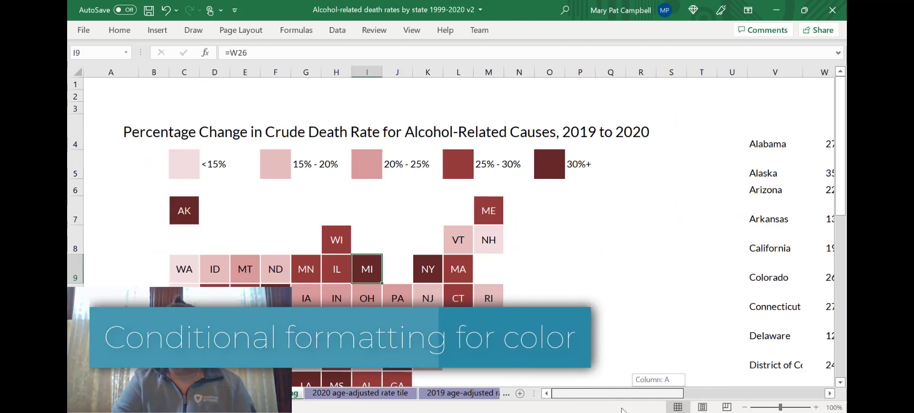
pyautogui.click(381, 395)
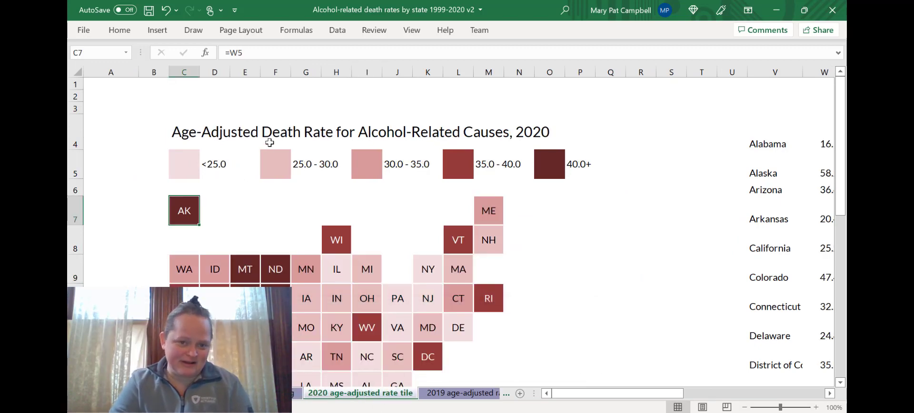
pyautogui.click(118, 31)
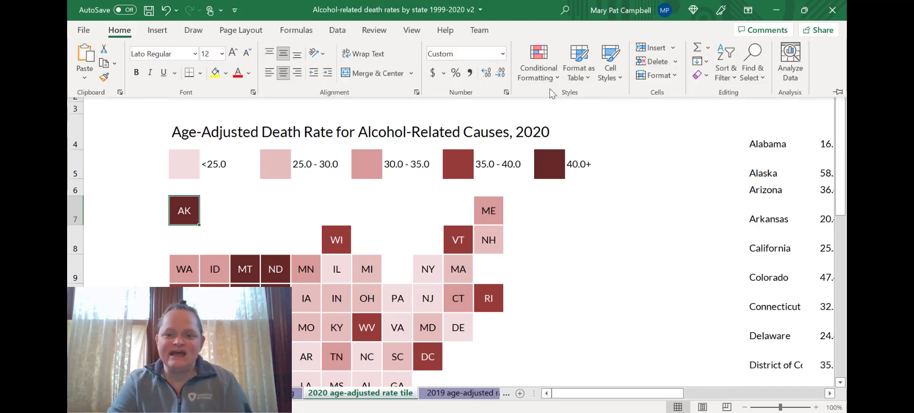
pyautogui.click(556, 75)
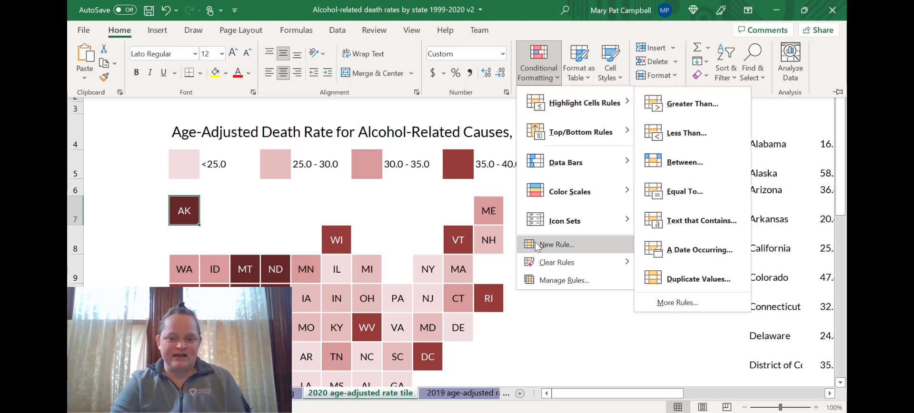
pyautogui.click(554, 280)
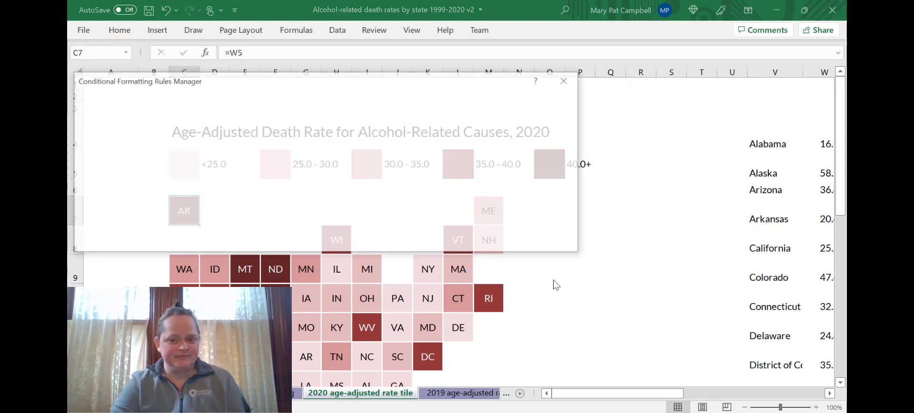
pyautogui.moveTo(578, 254); pyautogui.dragTo(702, 325)
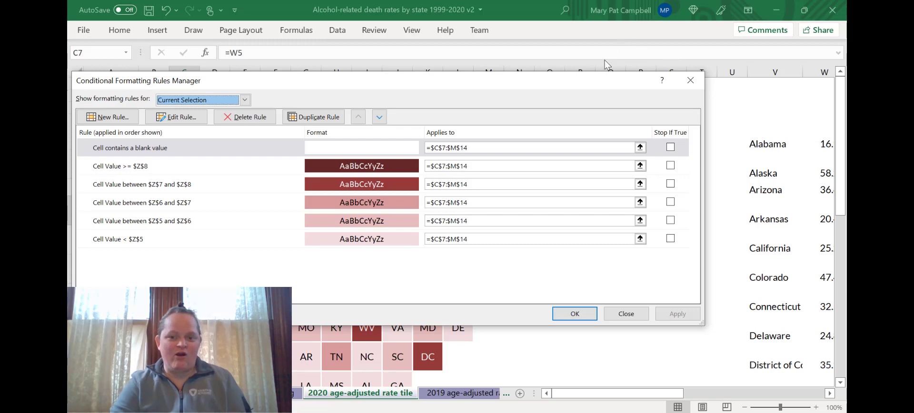
pyautogui.moveTo(605, 83); pyautogui.dragTo(666, 118)
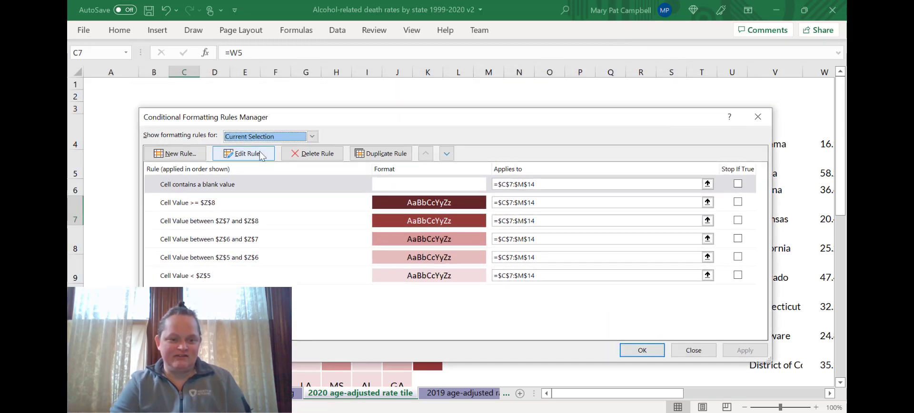
# Check which scopes the formatting rules can be shown for, keeping Current Selection, and move the rules manager aside
pyautogui.click(245, 137)
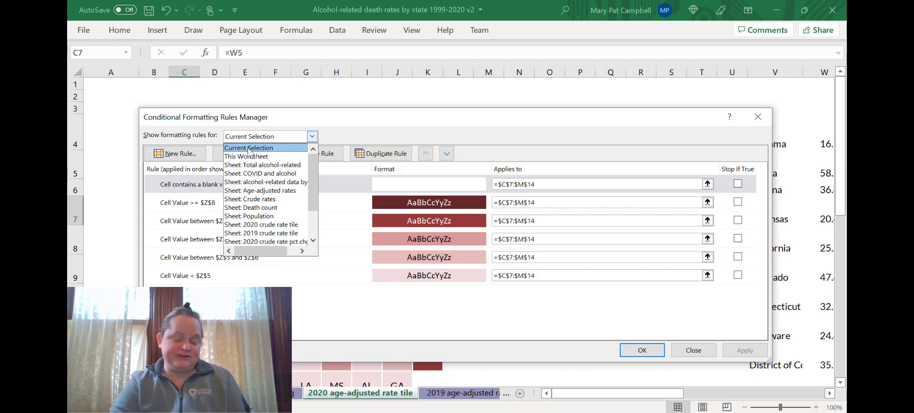
pyautogui.click(367, 116)
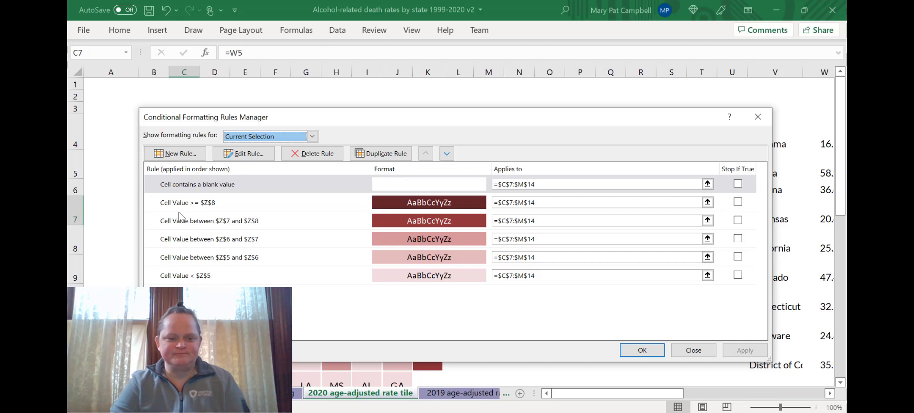
pyautogui.moveTo(393, 125); pyautogui.dragTo(422, 115)
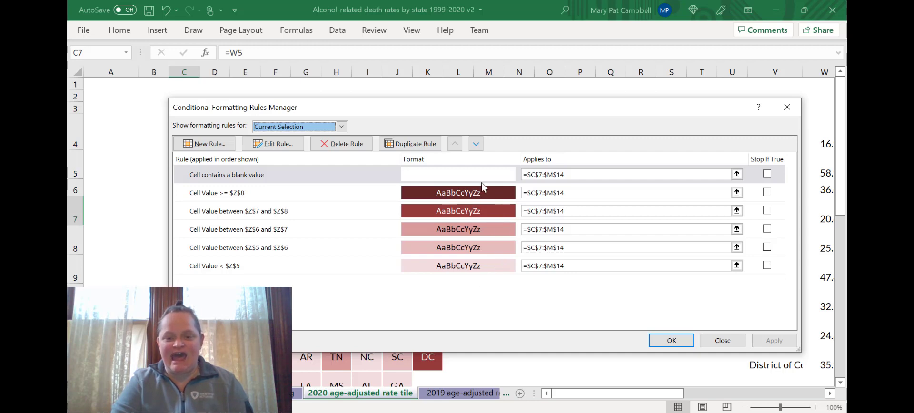
# Examine the condition and fill color settings of the Cell Value >= $Z$8 rule, leaving the rule unedited
pyautogui.click(309, 196)
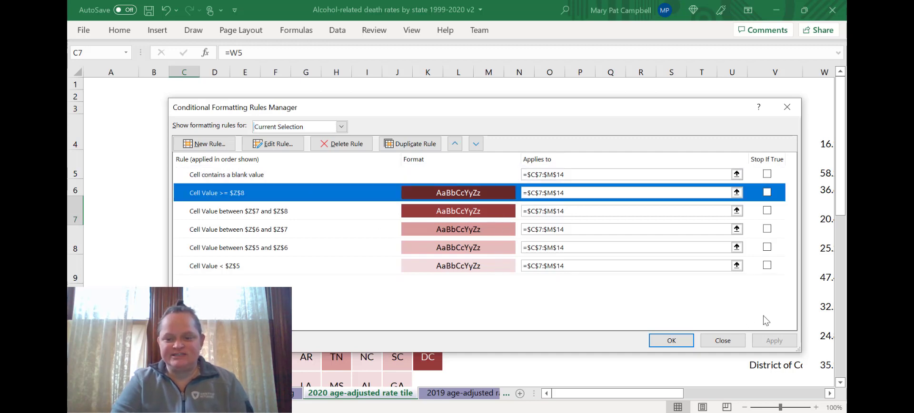
pyautogui.click(270, 145)
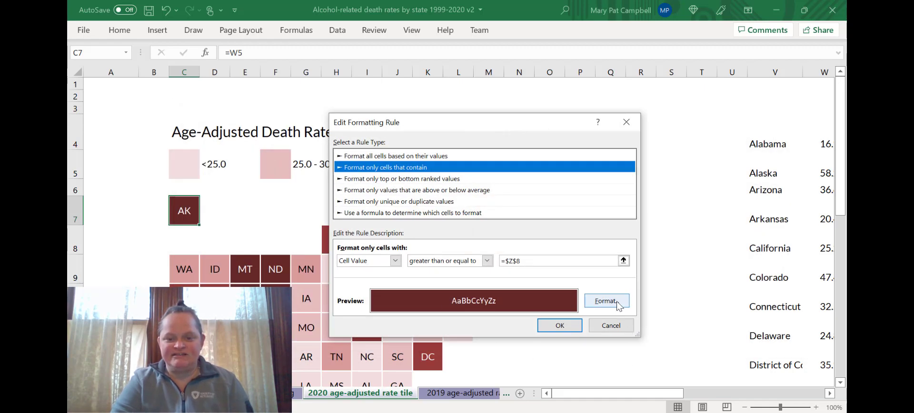
pyautogui.click(619, 304)
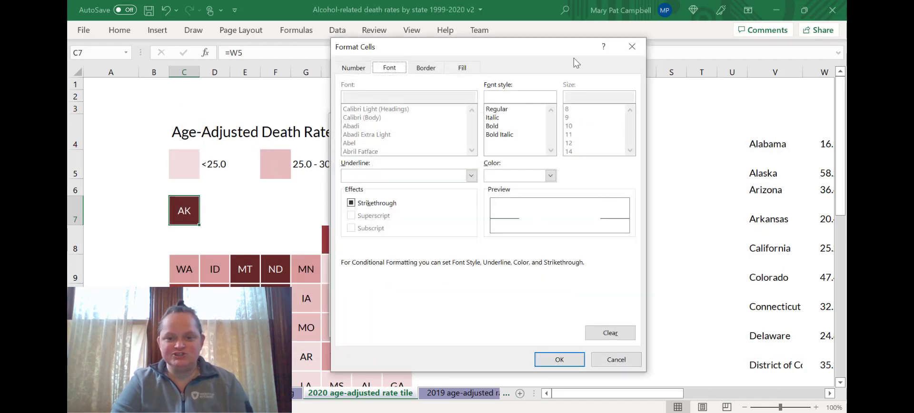
pyautogui.moveTo(558, 47); pyautogui.dragTo(673, 92)
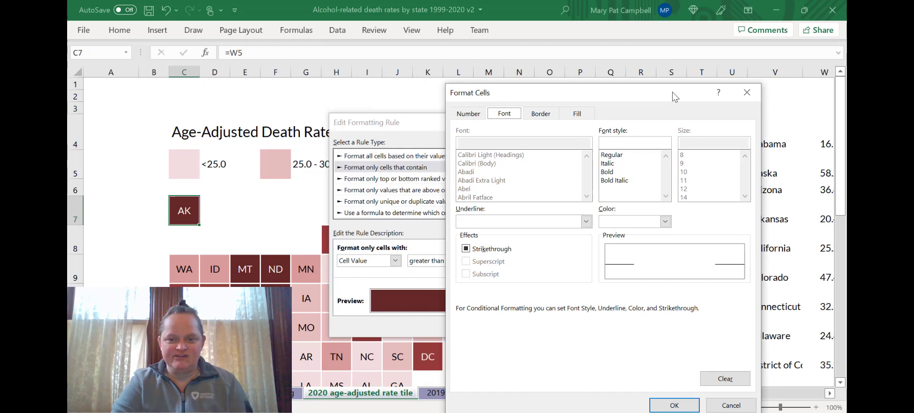
pyautogui.click(588, 114)
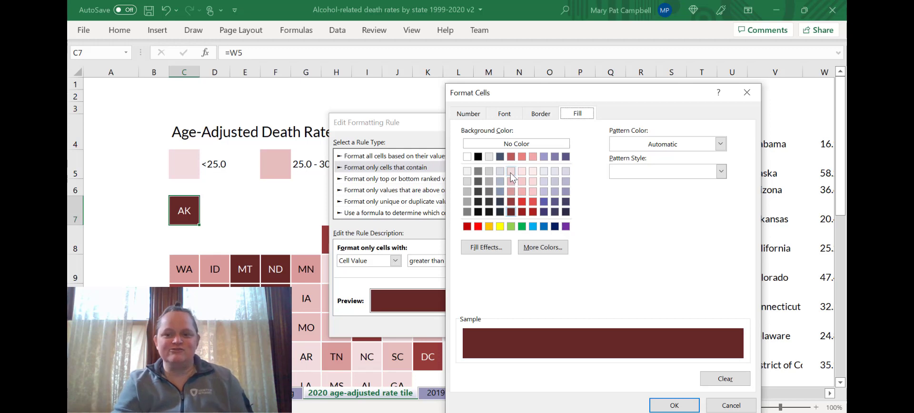
pyautogui.click(747, 93)
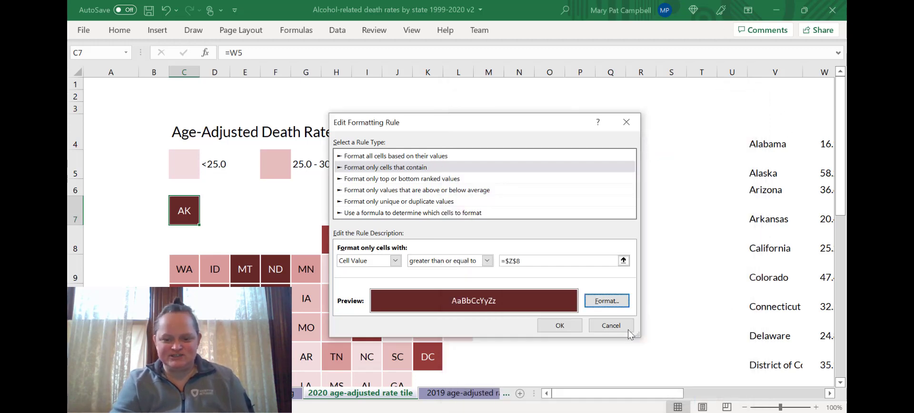
pyautogui.click(611, 330)
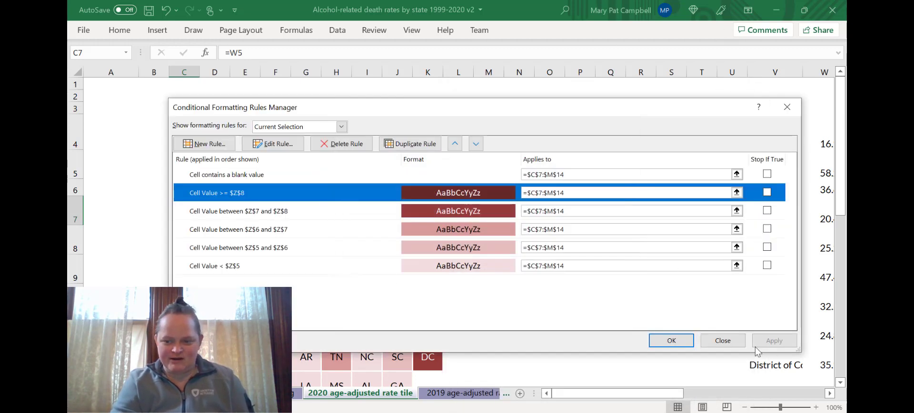
# Close the rules manager and apply the custom Greek theme to recolor the tile map
pyautogui.click(705, 341)
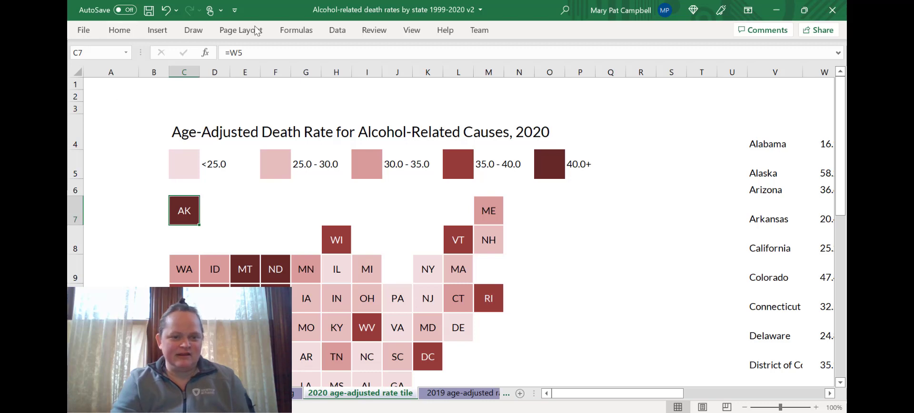
pyautogui.click(224, 31)
pyautogui.click(87, 78)
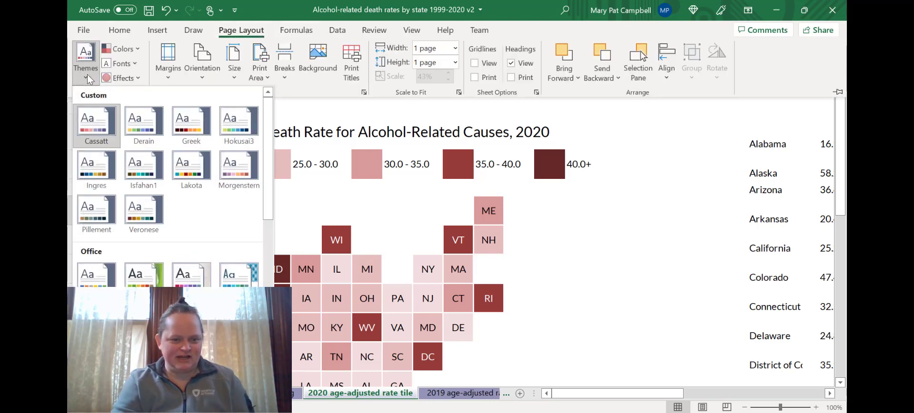
pyautogui.click(196, 135)
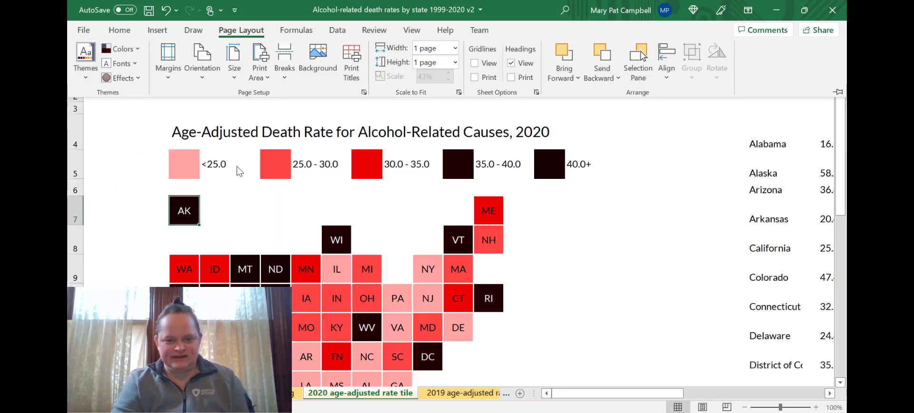
pyautogui.click(335, 329)
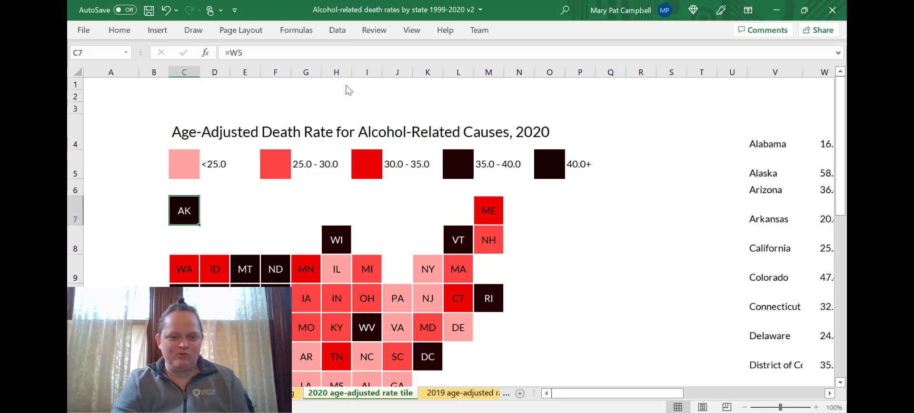
# Open the Conditional Formatting Rules Manager for the WI tile and compare the formats of the two highest-rate rules
pyautogui.click(338, 247)
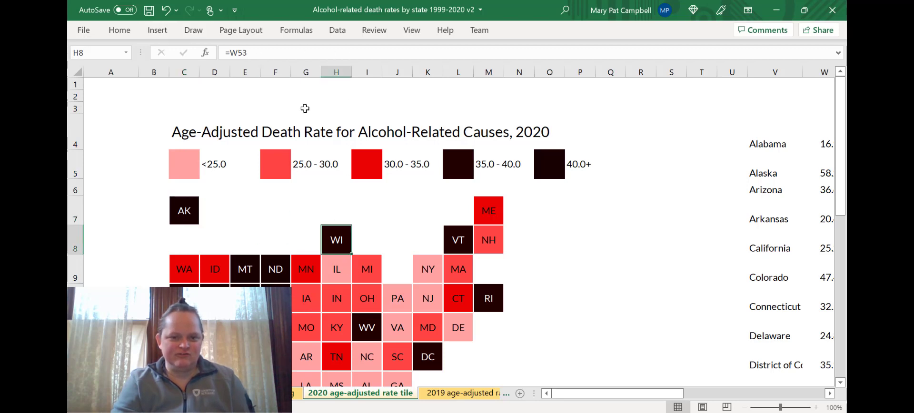
pyautogui.click(119, 30)
pyautogui.click(539, 63)
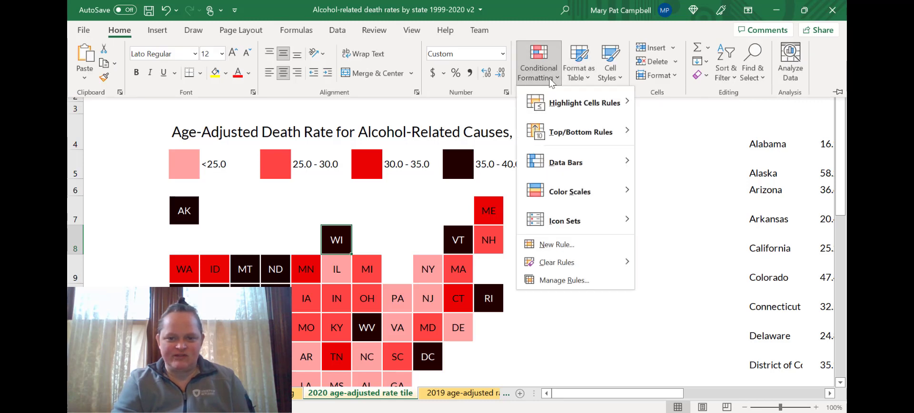
pyautogui.click(562, 285)
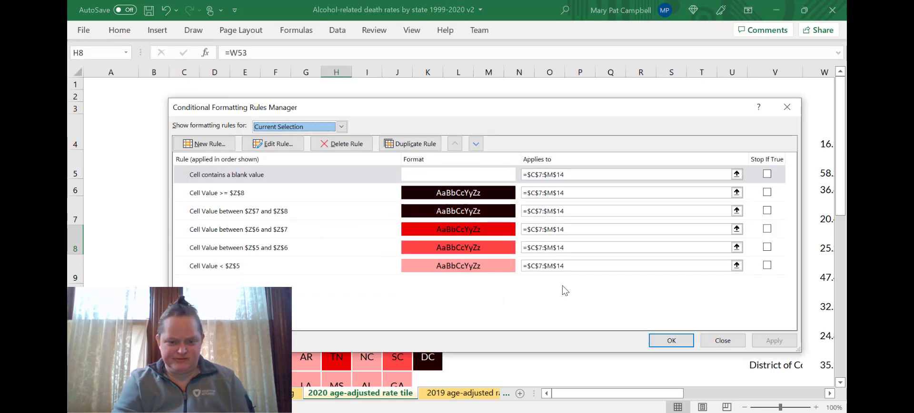
pyautogui.click(473, 196)
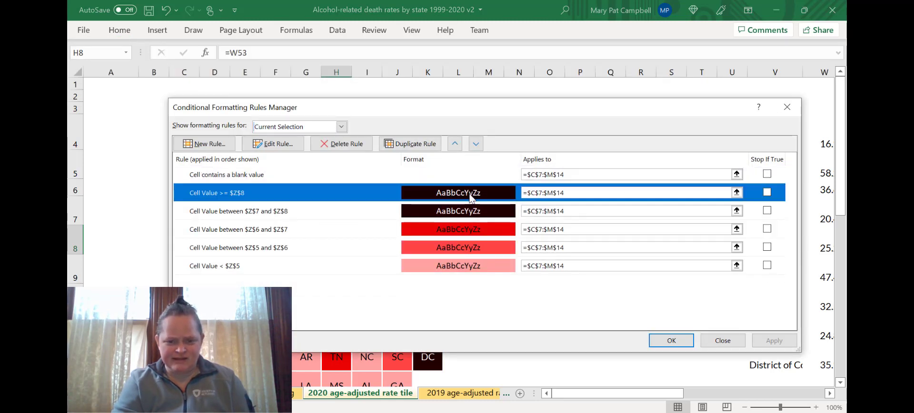
pyautogui.click(469, 211)
pyautogui.click(473, 196)
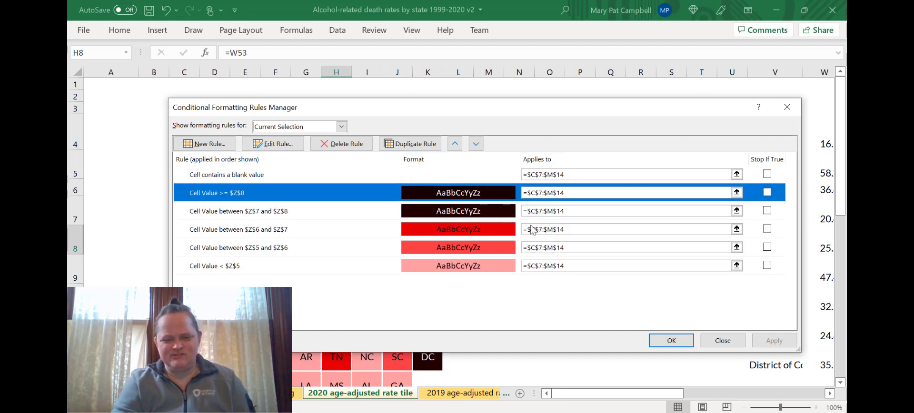
# Examine the fill color of the Cell Value >= $Z$8 rule under the Greek theme, leaving it unedited
pyautogui.click(257, 144)
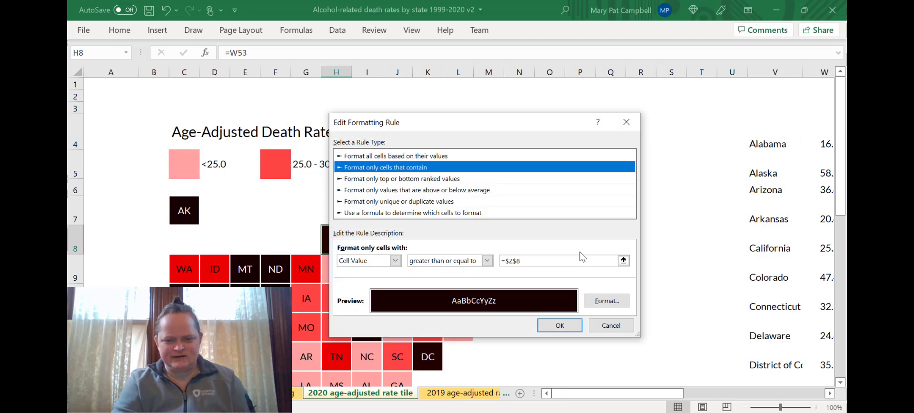
pyautogui.click(608, 302)
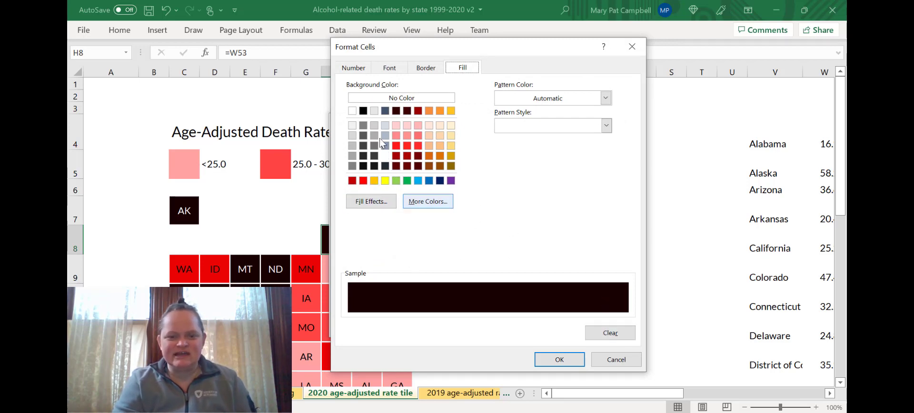
pyautogui.click(616, 363)
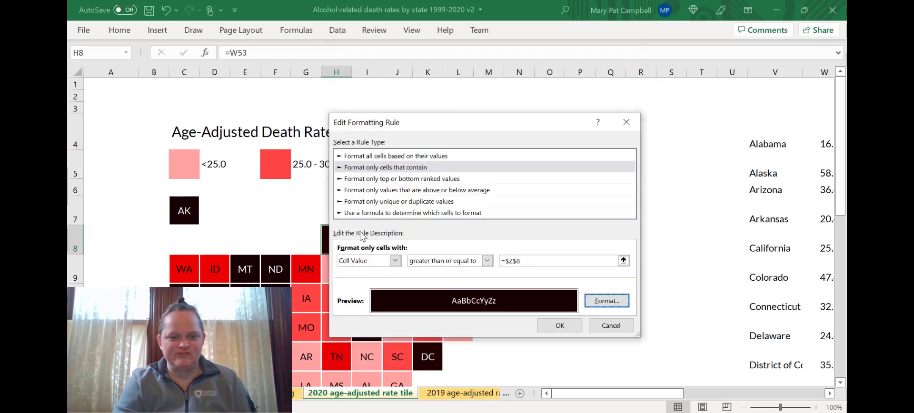
pyautogui.click(612, 325)
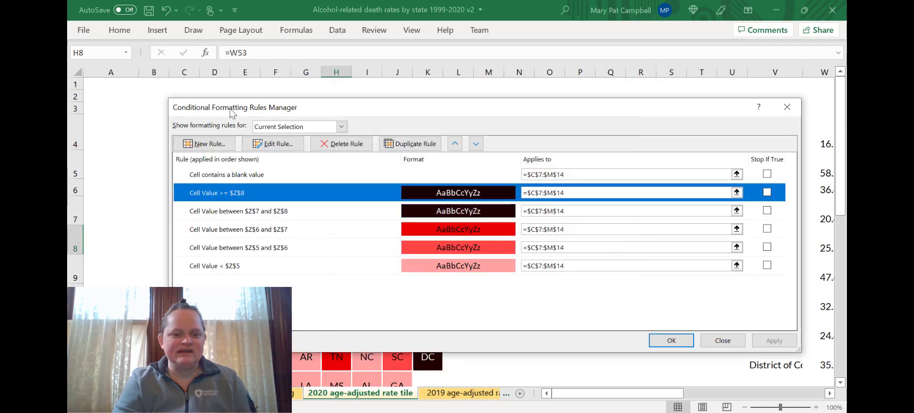
# Examine the fill color of the rule for values between $Z$7 and $Z$8, and close the rules manager
pyautogui.click(425, 216)
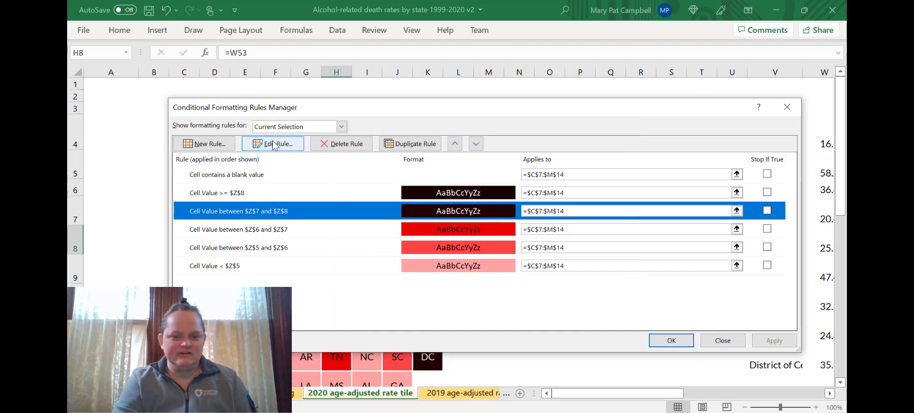
pyautogui.click(273, 144)
pyautogui.click(647, 301)
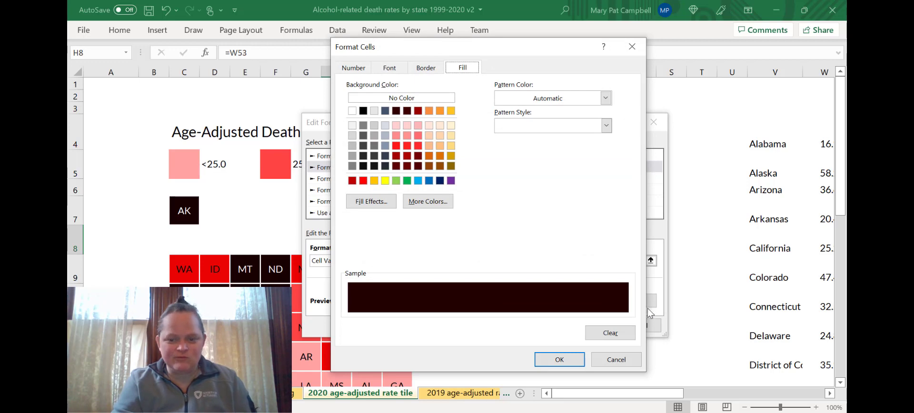
pyautogui.click(552, 362)
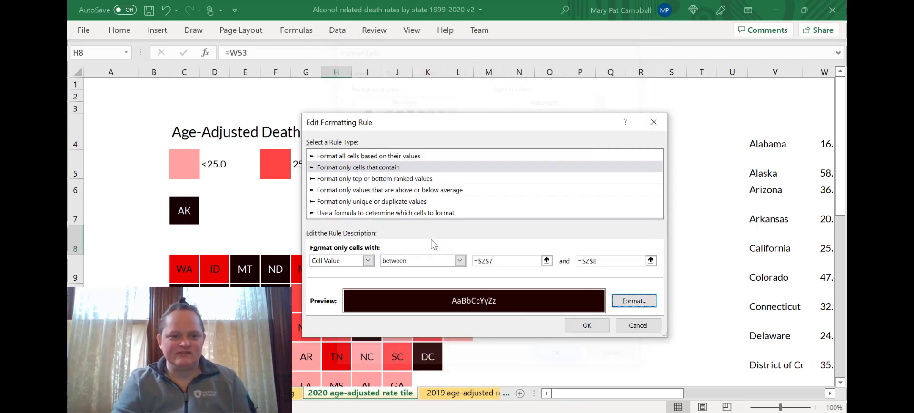
pyautogui.click(590, 325)
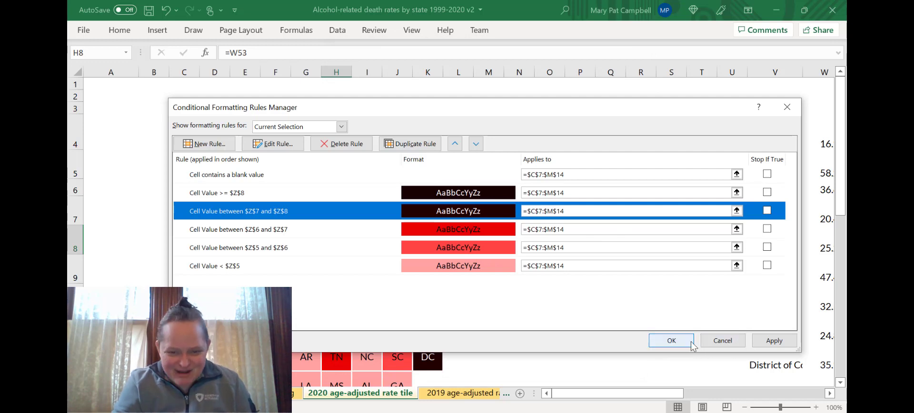
pyautogui.click(673, 341)
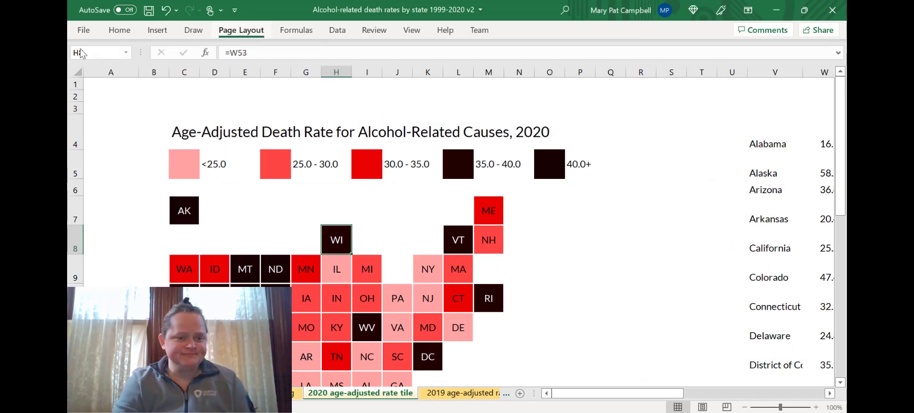
# Try the Hokusai3 and Isfahan1 themes on the tile map, checking the 35.0 - 40.0 and 40.0+ legend swatches
pyautogui.click(241, 30)
pyautogui.click(89, 82)
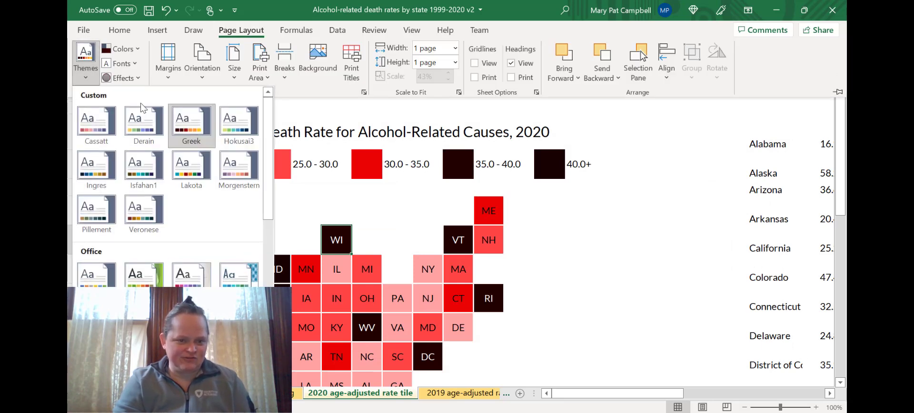
pyautogui.click(232, 132)
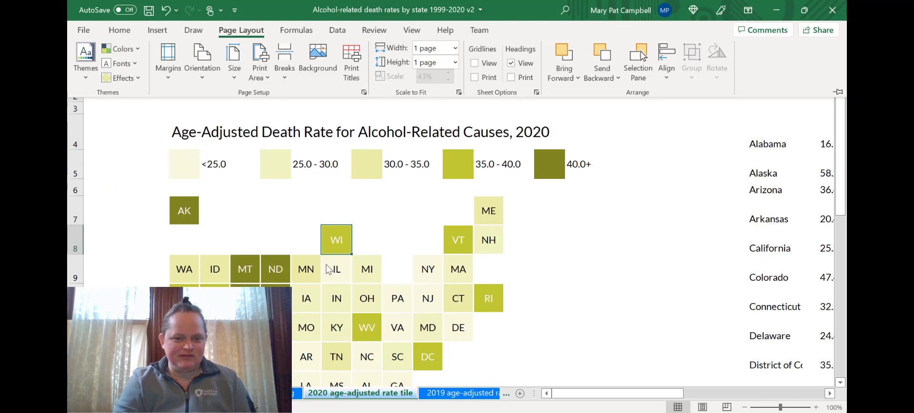
pyautogui.click(79, 78)
pyautogui.click(143, 167)
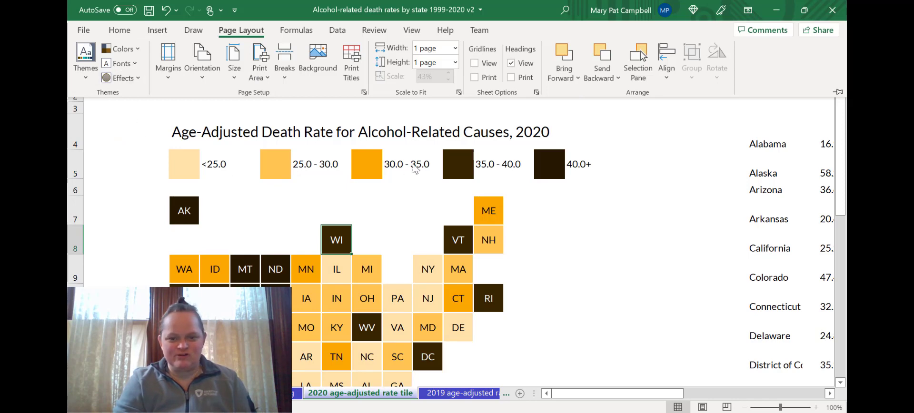
pyautogui.click(453, 166)
pyautogui.click(547, 167)
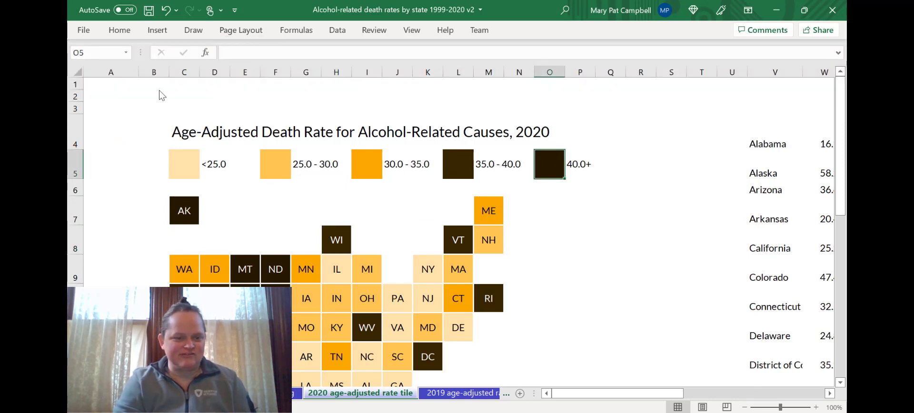
# Try the Lakota and Ingres themes on the tile map
pyautogui.click(249, 33)
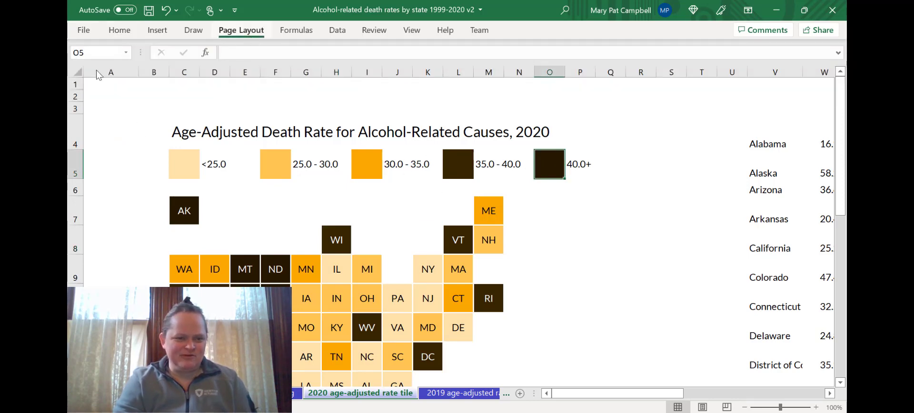
pyautogui.click(86, 58)
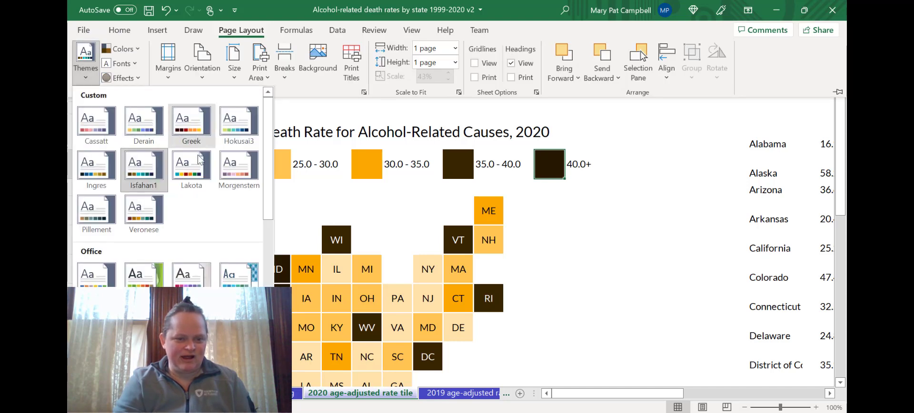
pyautogui.press('Escape')
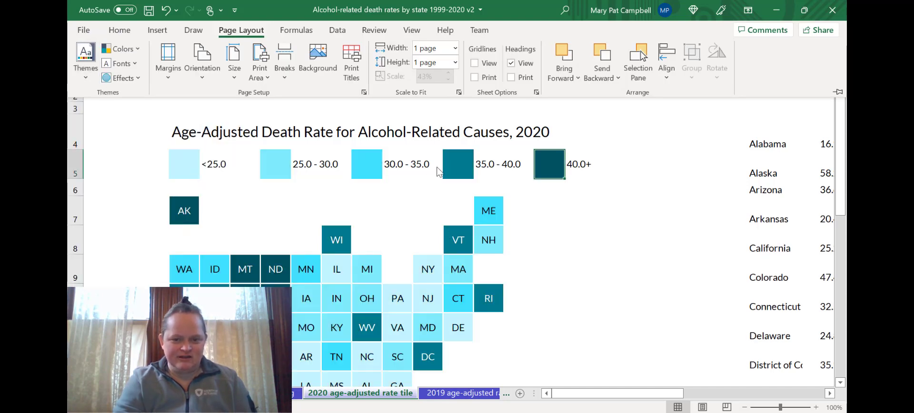
pyautogui.press('Escape')
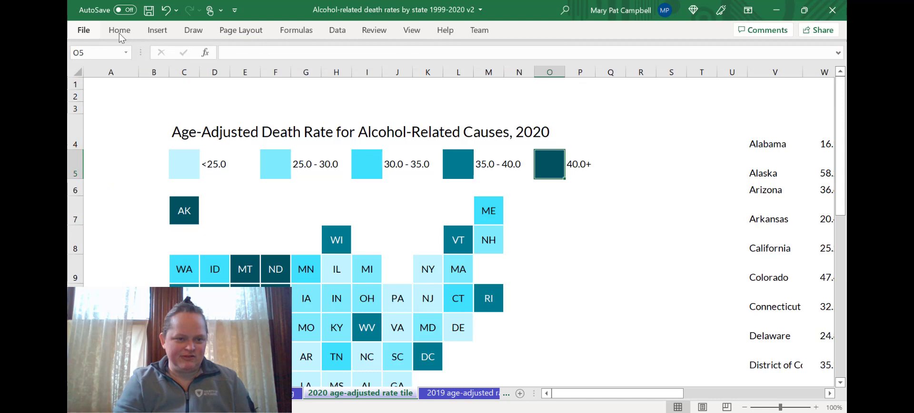
pyautogui.click(253, 31)
pyautogui.click(90, 79)
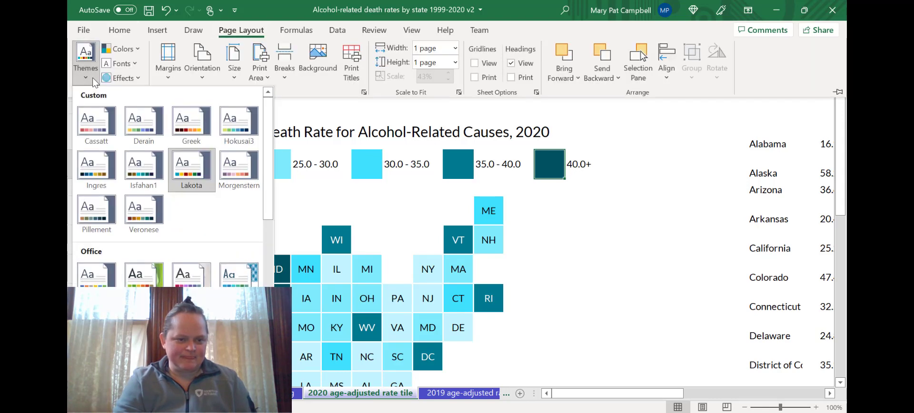
pyautogui.click(100, 129)
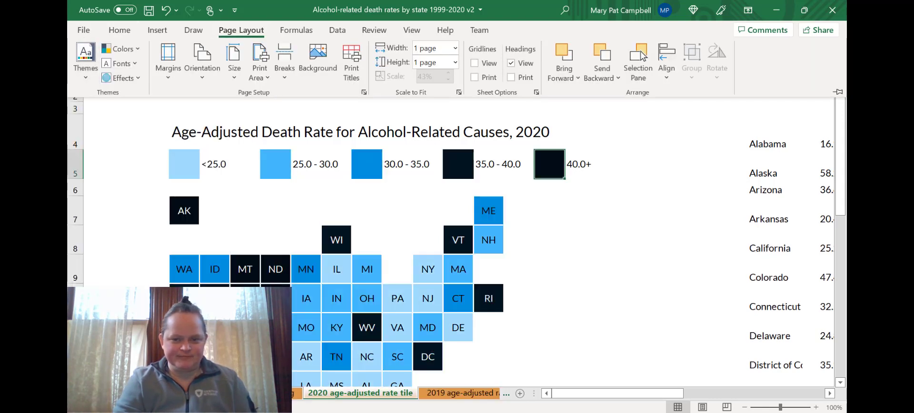
# Apply the custom Cassatt theme to the workbook
pyautogui.click(86, 60)
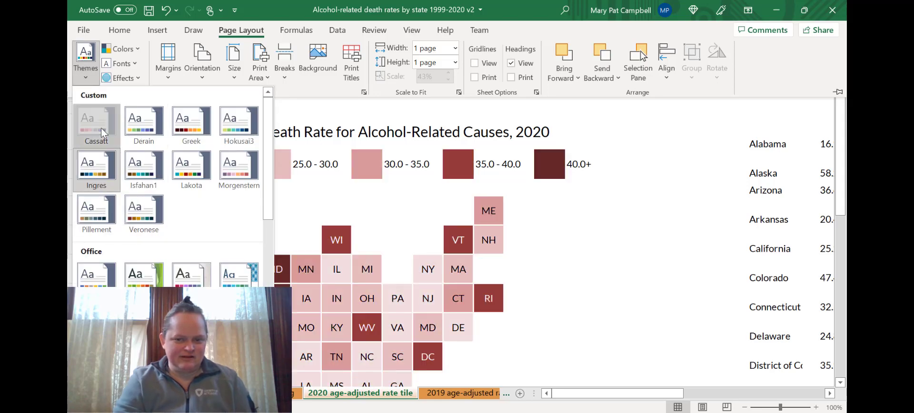
pyautogui.click(101, 134)
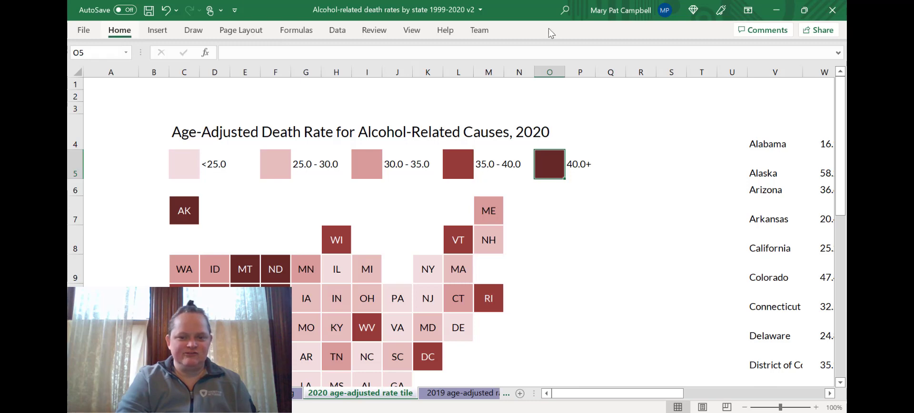
# Open the Conditional Formatting Rules Manager and show the rules for This Worksheet
pyautogui.click(552, 71)
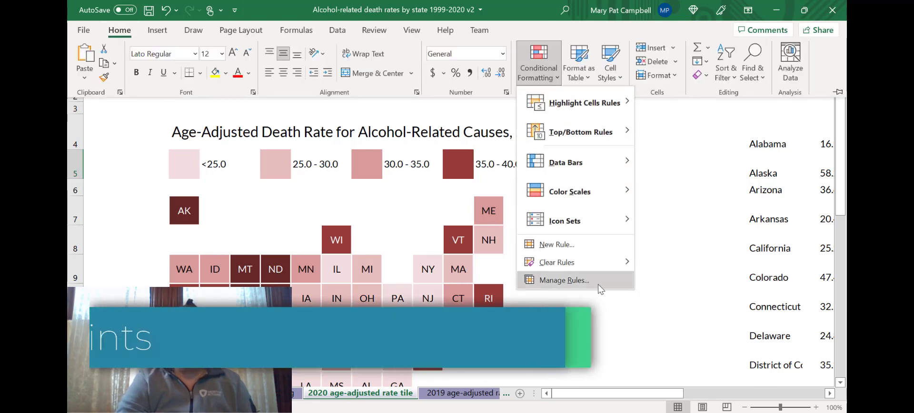
pyautogui.click(599, 285)
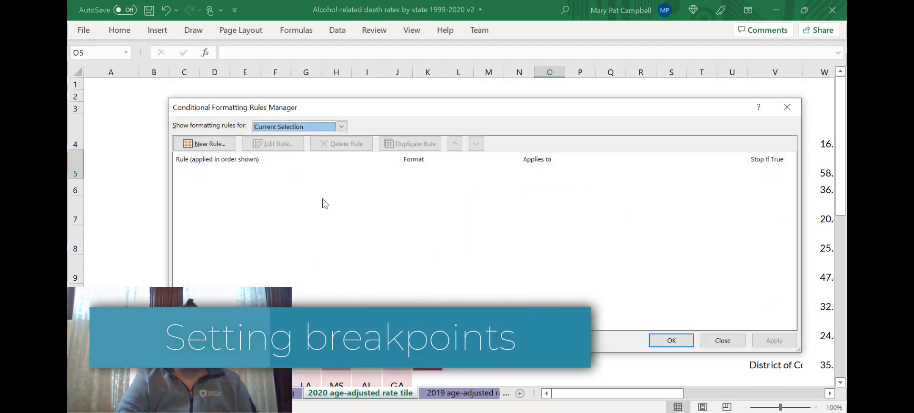
pyautogui.click(303, 126)
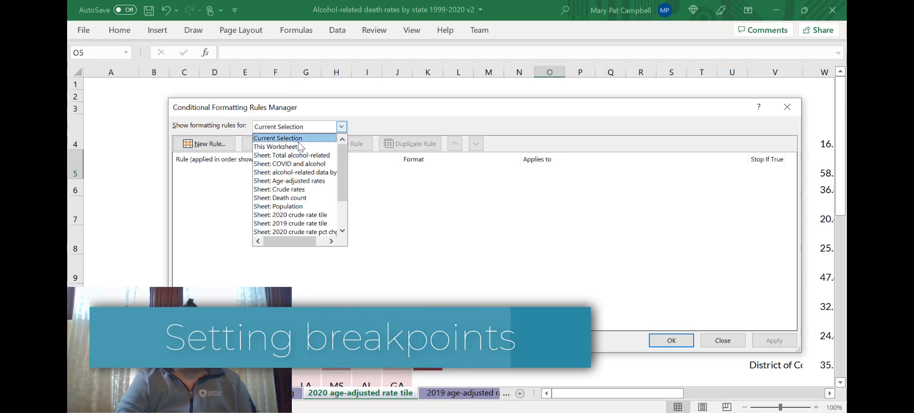
pyautogui.click(301, 130)
pyautogui.click(301, 128)
pyautogui.click(296, 147)
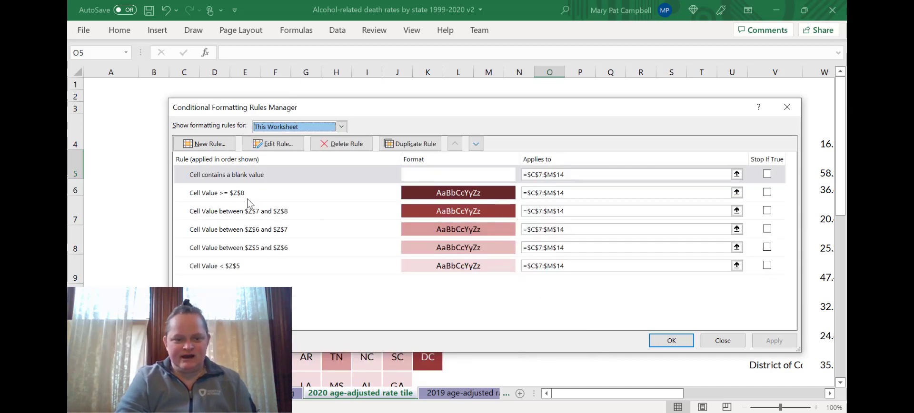
# Review which breakpoint cells the Cell Value rules refer to, from >= $Z$8 down to $Z$6, and close the rules manager
pyautogui.click(225, 193)
pyautogui.click(229, 214)
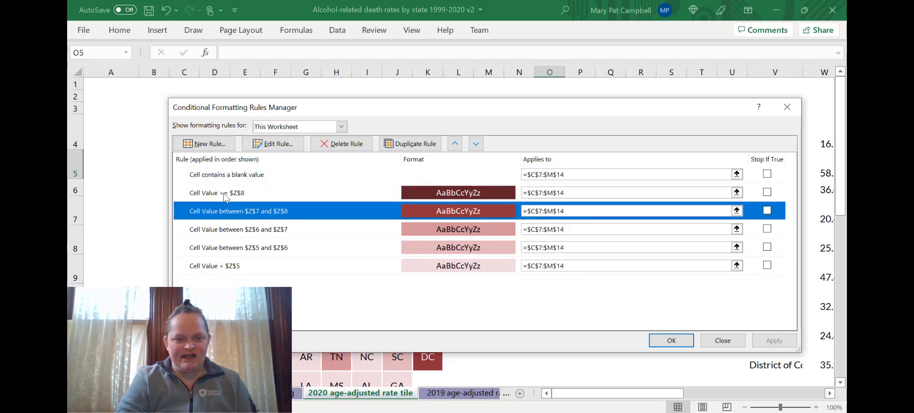
pyautogui.click(225, 196)
pyautogui.click(236, 210)
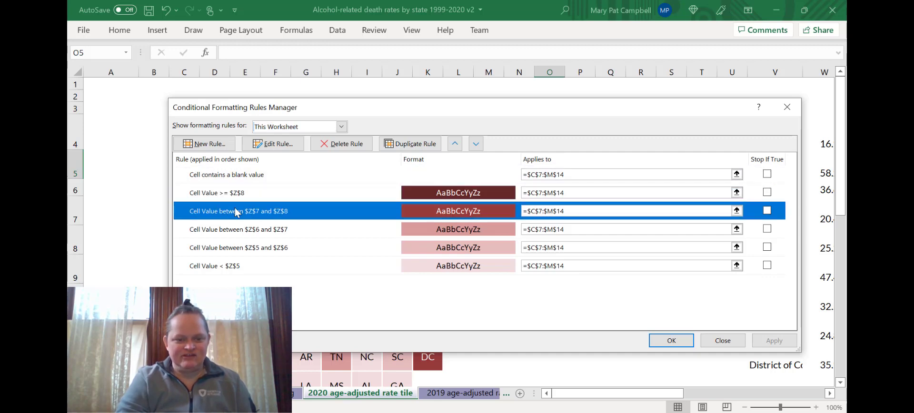
pyautogui.click(249, 230)
pyautogui.click(671, 341)
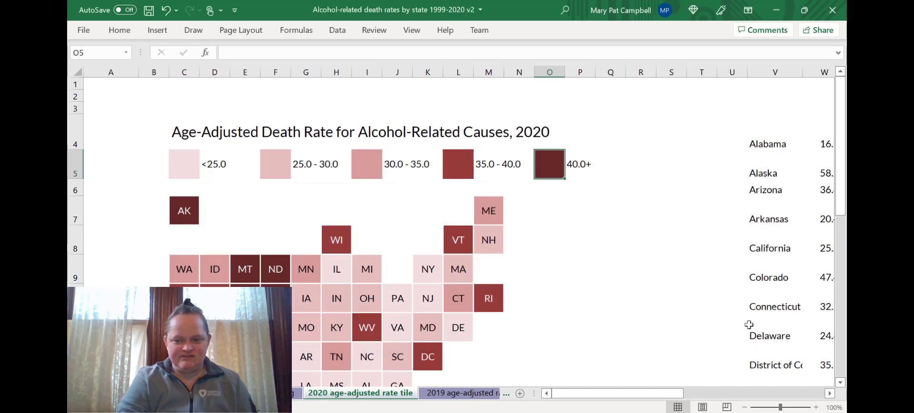
# Go to the breakpoint table beside the state rates, moving along row 10 to column Y
pyautogui.click(757, 297)
pyautogui.press('Right')
pyautogui.press('Right')
pyautogui.press('Right')
pyautogui.press('Right')
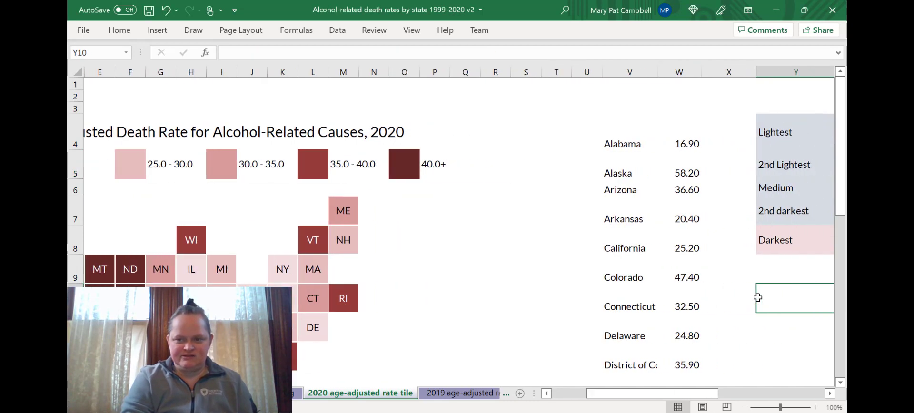